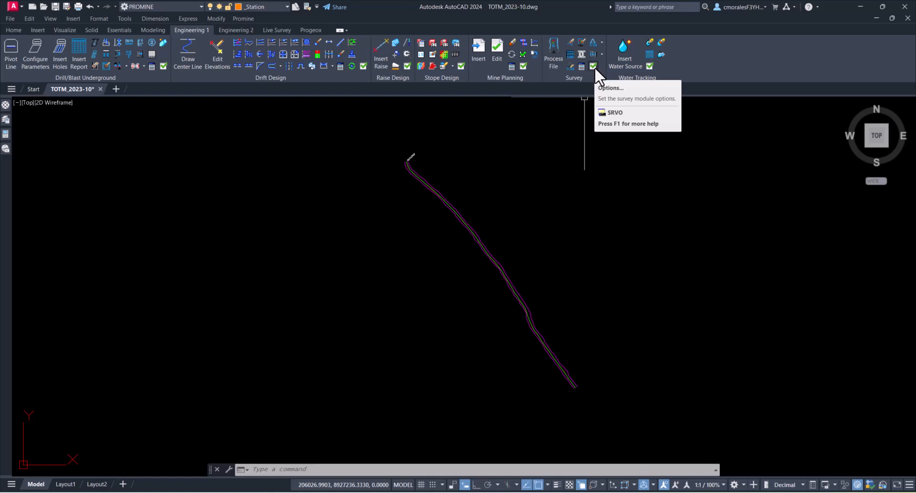
Open the survey module options and look through the available survey types from ASC to XYZ
click(594, 67)
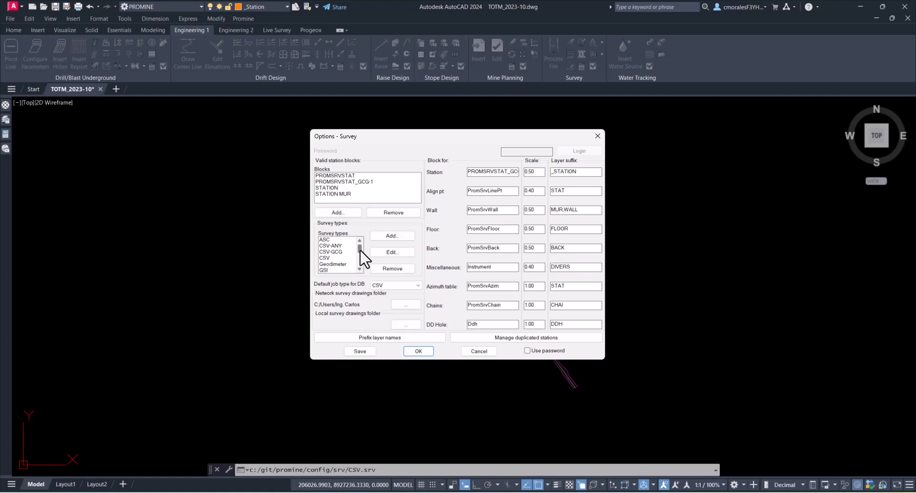
click(327, 258)
click(329, 240)
click(334, 265)
click(324, 271)
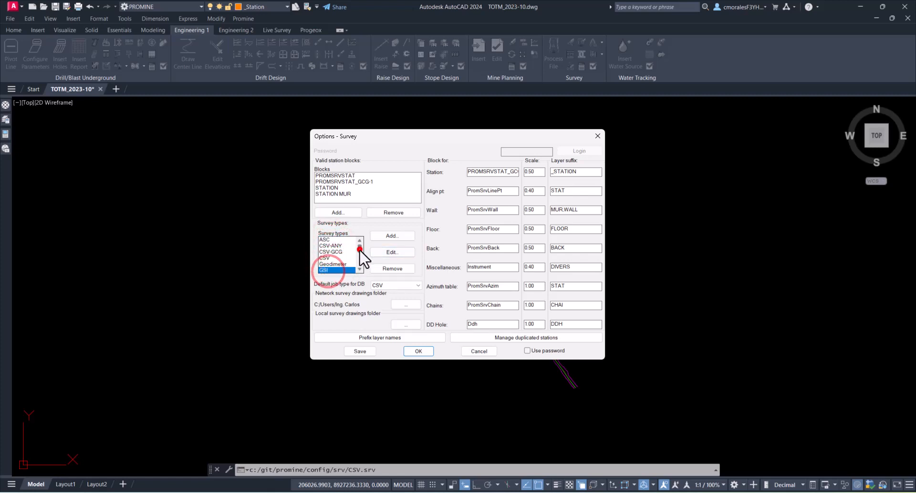
drag(359, 249, 360, 258)
click(334, 246)
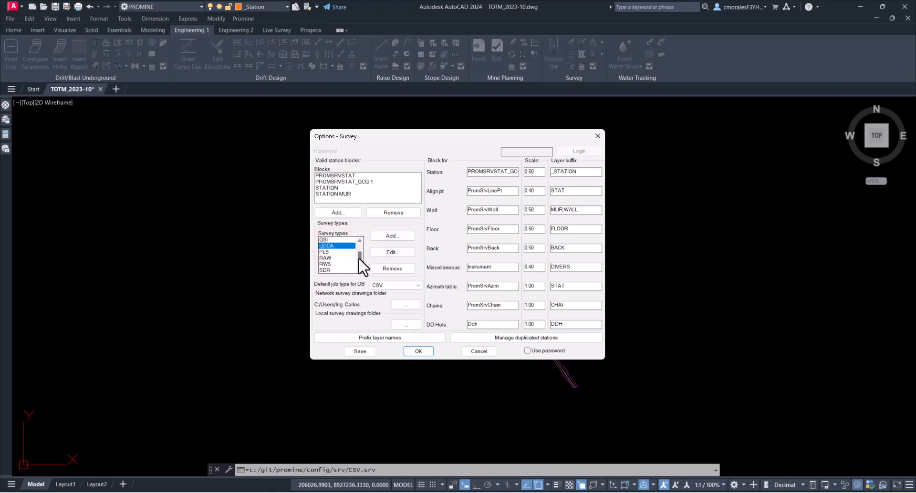
drag(359, 256, 360, 264)
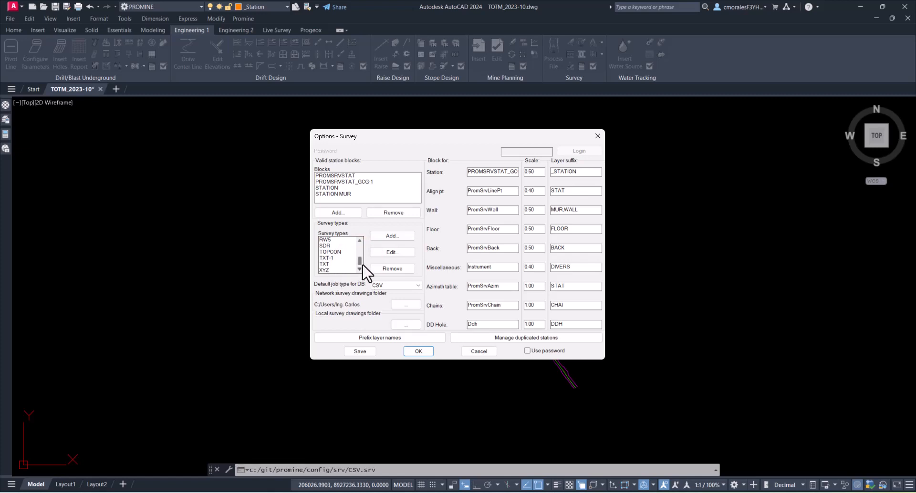
Switch to File Explorer and open the Stations.mdb database from the Promine config SRV folder in Microsoft Access
click(205, 492)
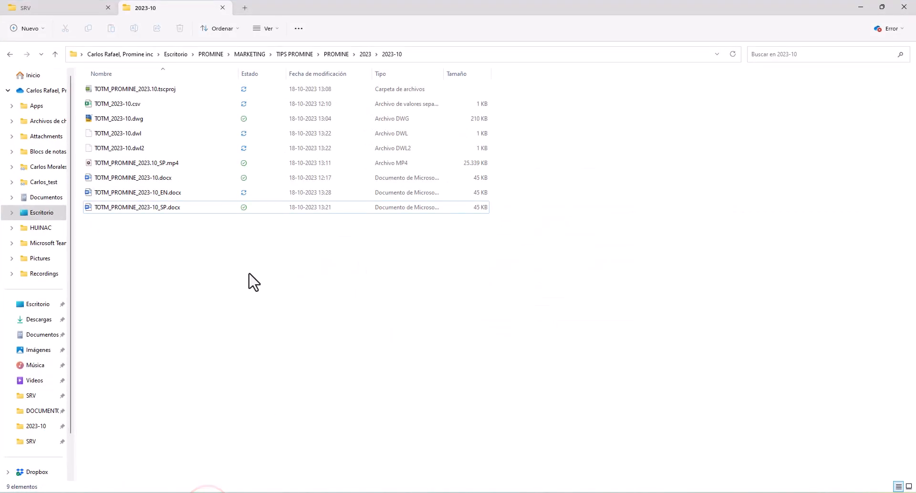
click(65, 7)
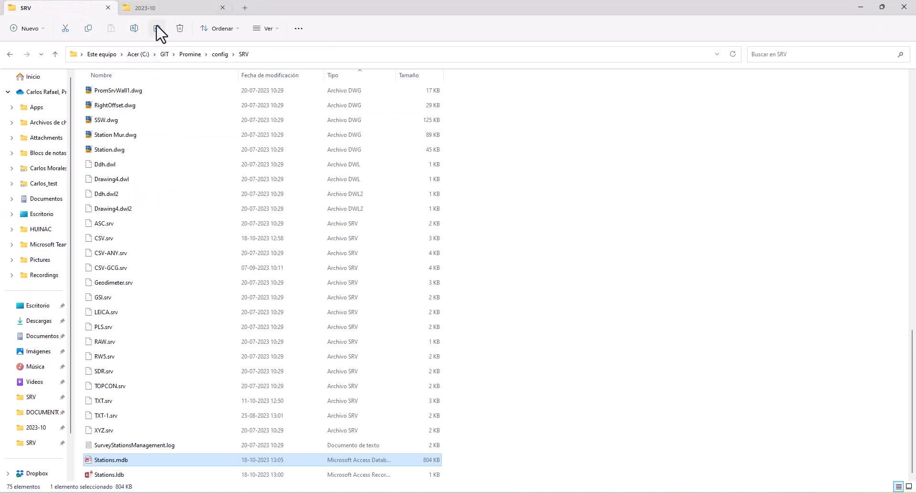
double_click(118, 463)
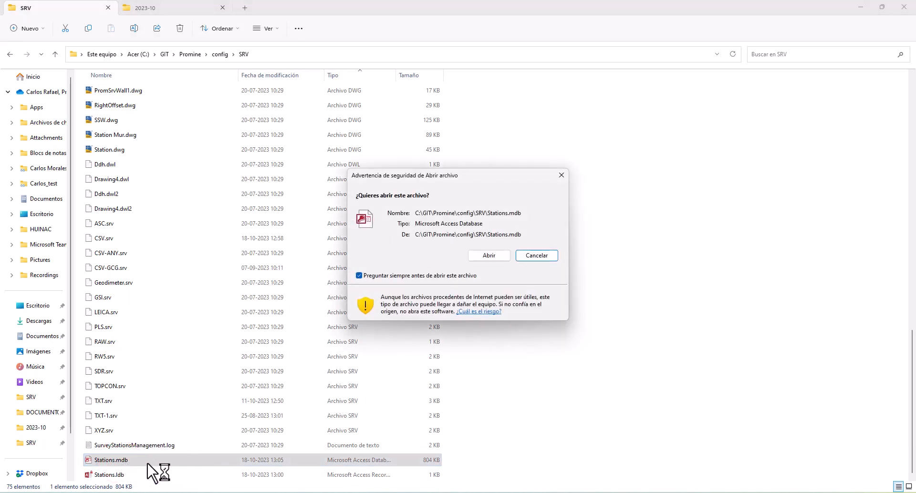
click(499, 256)
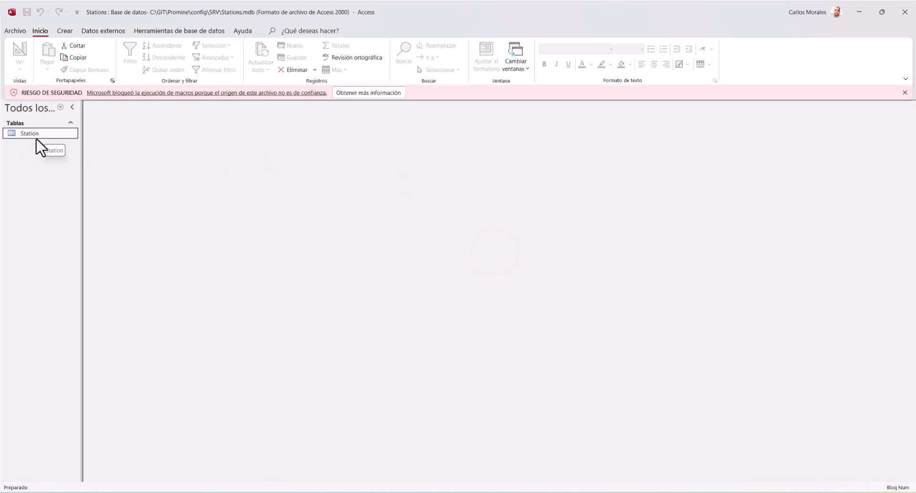
Open the Station table, examine its records and columns, and return to AutoCAD
double_click(39, 136)
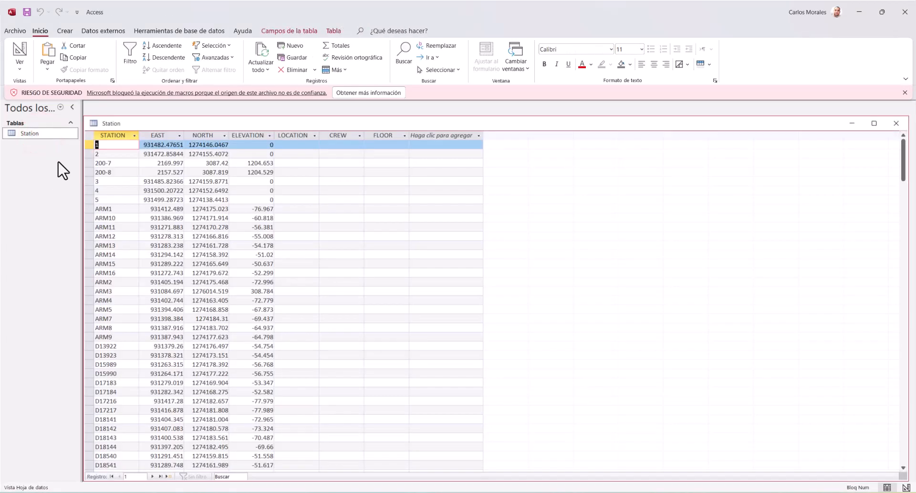
scroll(123, 225, down, 7)
scroll(125, 210, up, 8)
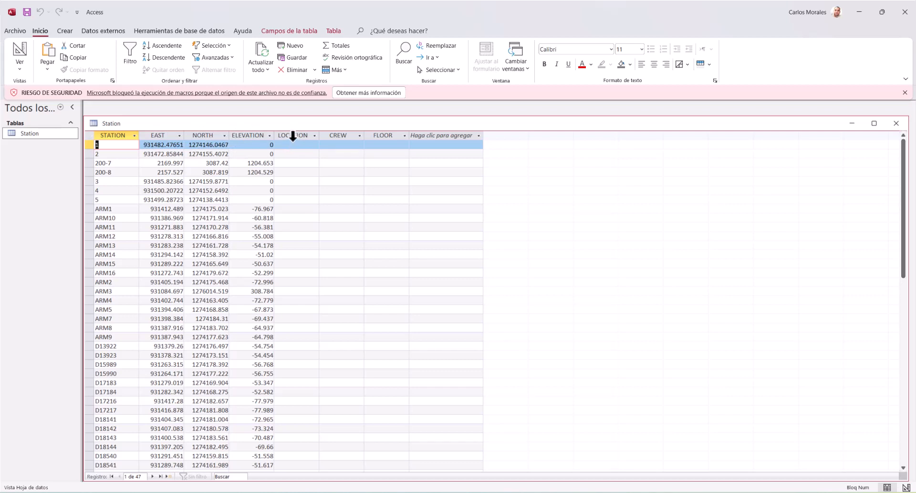
click(864, 20)
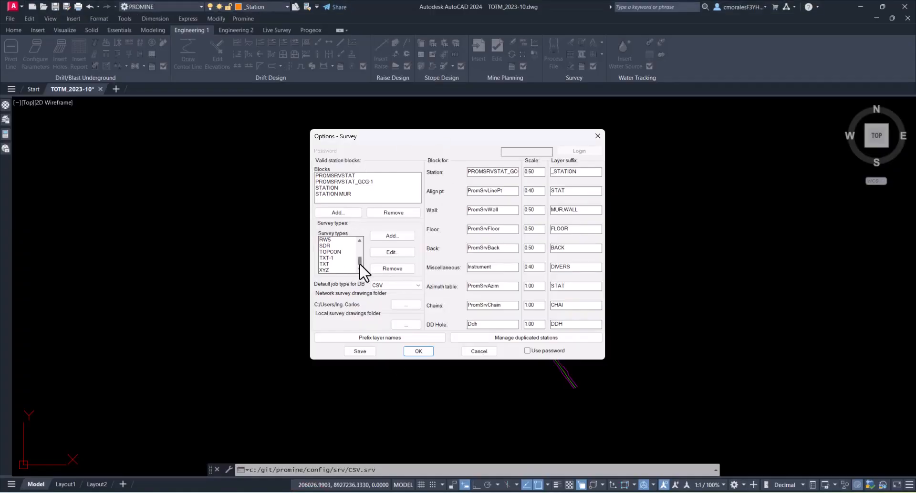
Open the CSV survey type's job type settings for editing
click(358, 263)
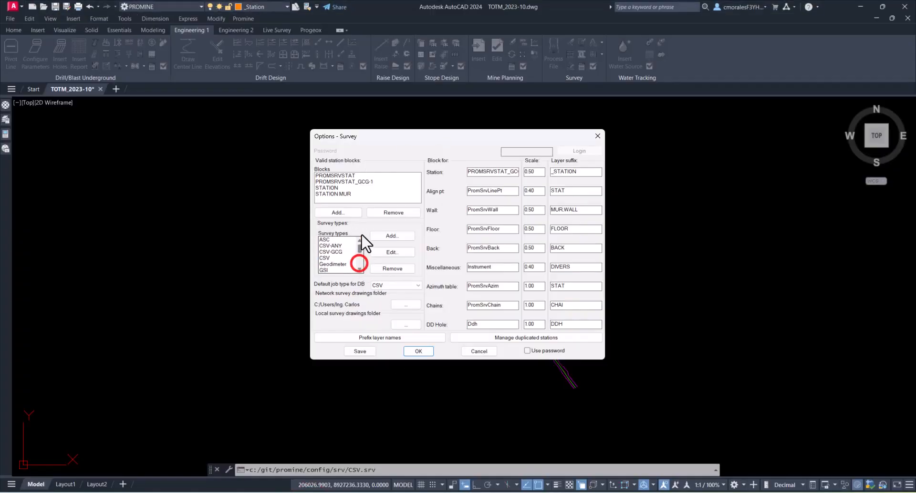
click(328, 258)
click(401, 255)
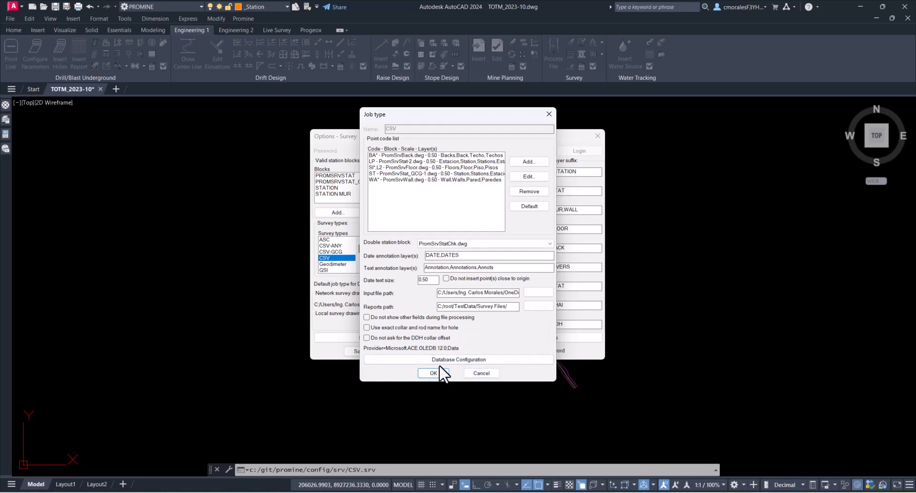
Connect the CSV job type to the Stations.mdb database using the MS Access mdb database type
click(484, 361)
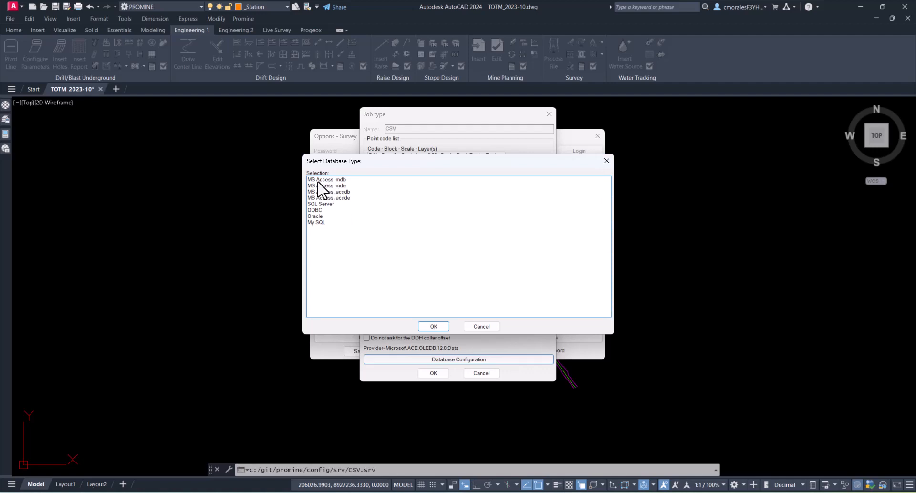
click(342, 180)
click(433, 325)
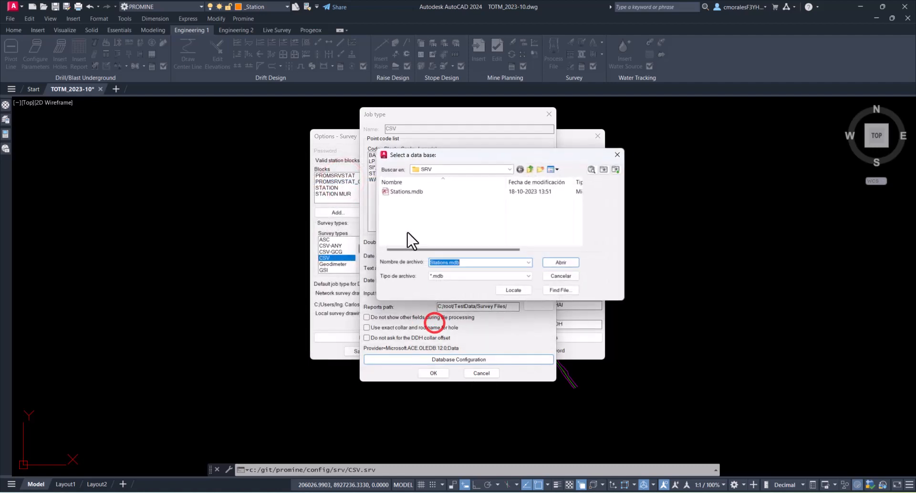
click(409, 191)
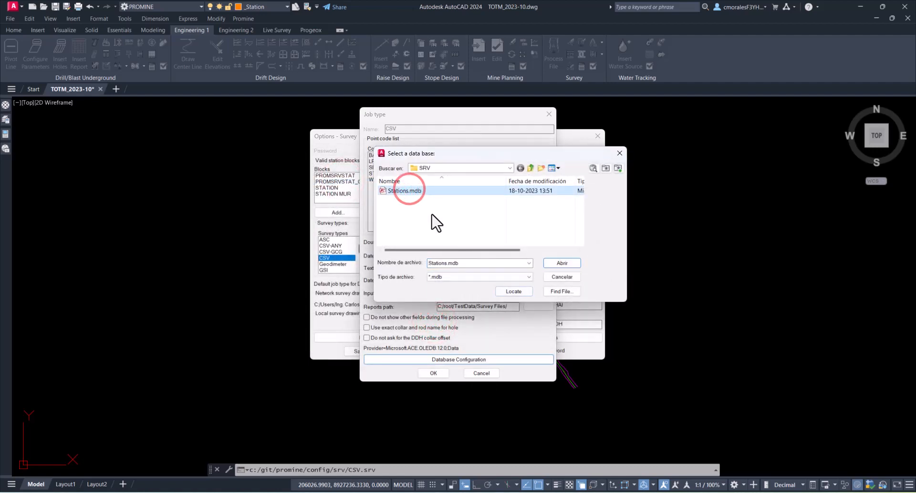
click(562, 263)
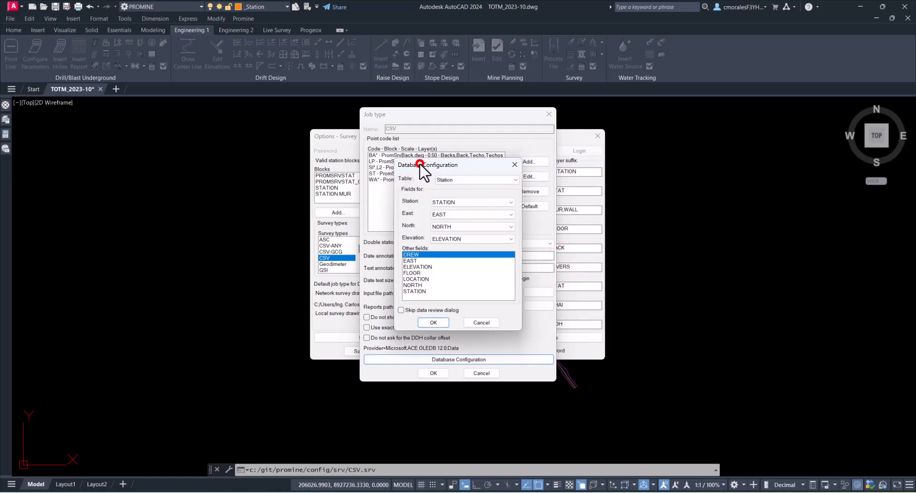
Map the Station table's fields to STATION, EAST, NORTH and ELEVATION, with CREW selected as the other field
drag(422, 166, 407, 149)
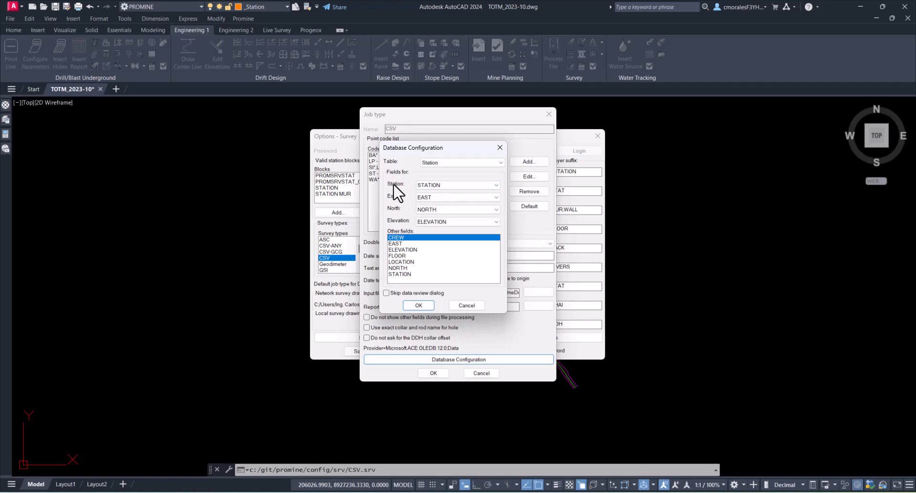
click(431, 186)
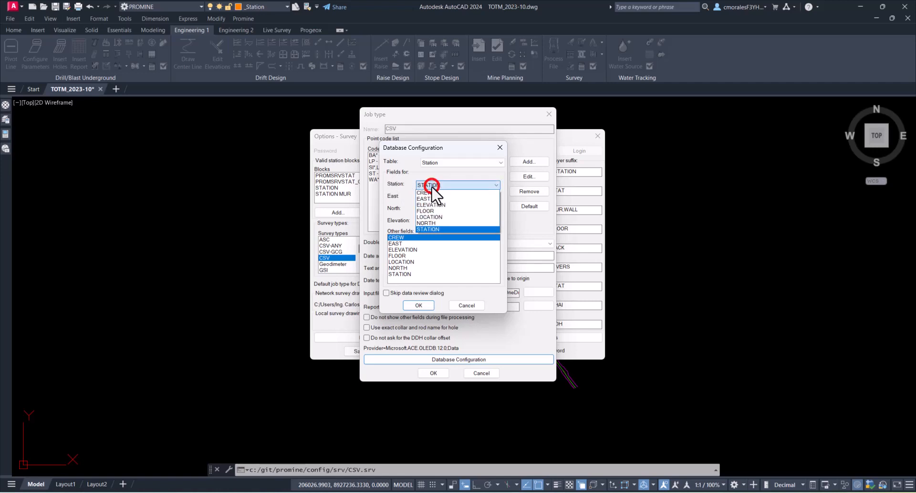
click(429, 230)
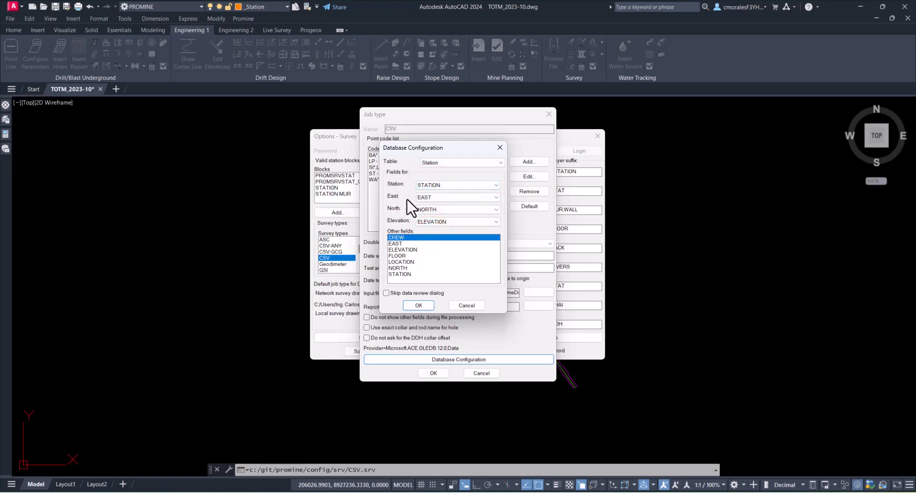
click(431, 197)
click(432, 210)
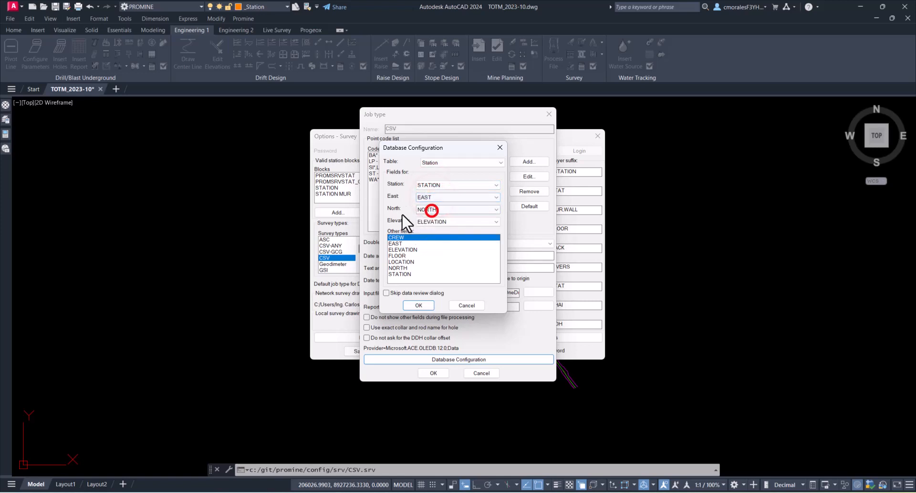
click(431, 210)
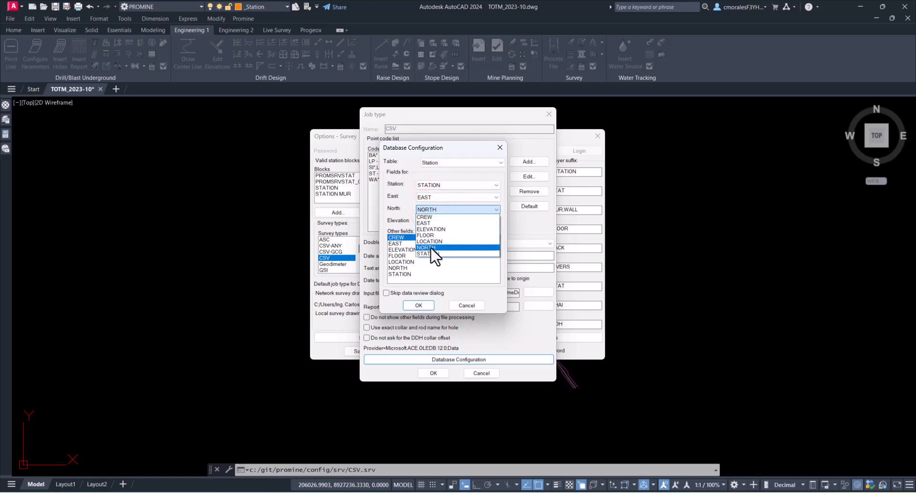
click(426, 248)
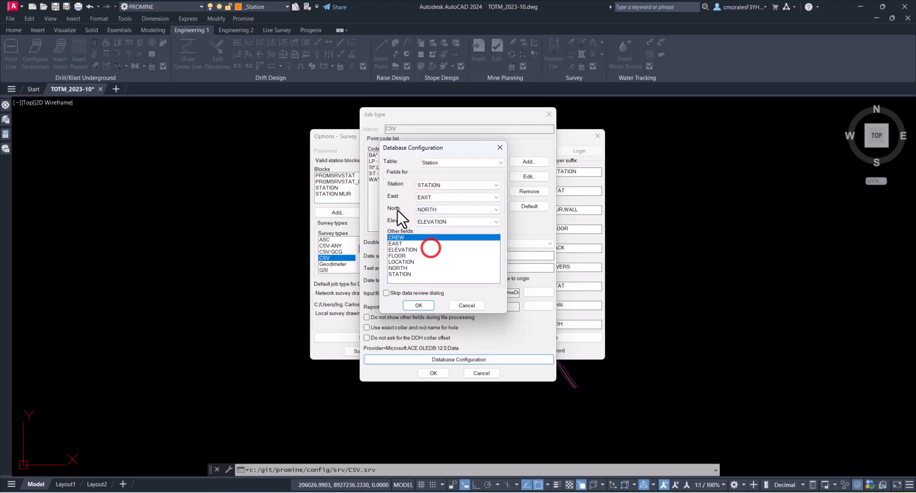
click(432, 221)
click(432, 242)
click(405, 236)
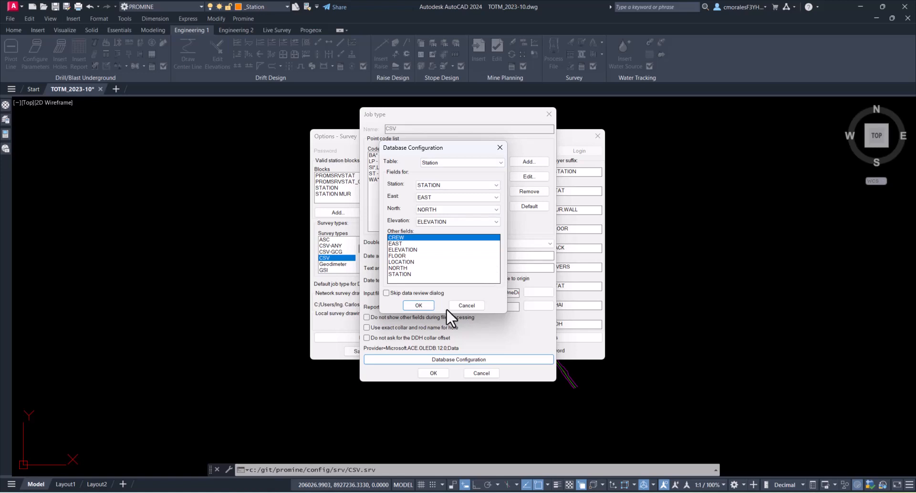
Accept the database configuration and the CSV job type, and save the survey options
click(419, 305)
click(434, 374)
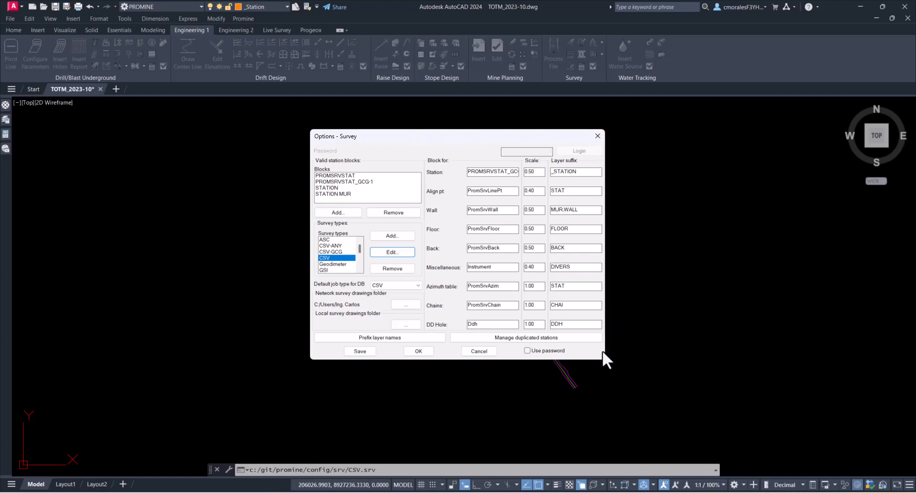
click(361, 352)
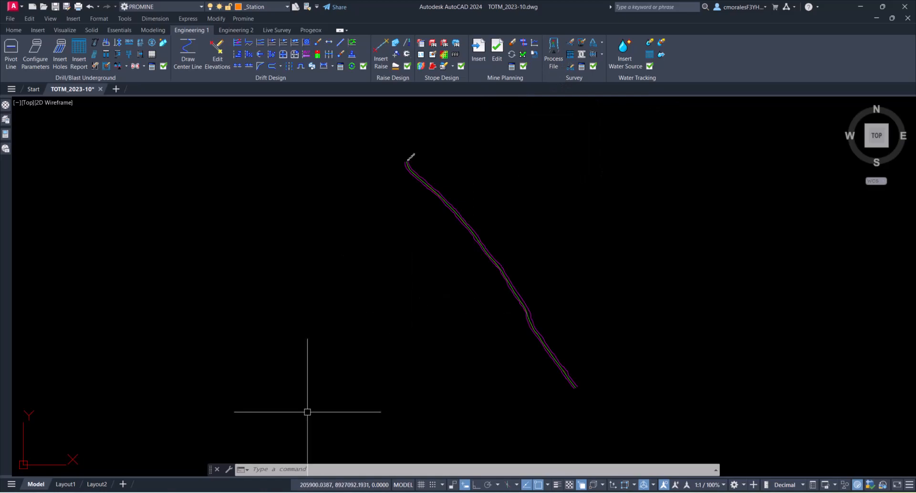
Switch to File Explorer, locate the survey file TOTM_2023-10.csv in the 2023-10 folder, and return to AutoCAD
click(210, 492)
click(159, 8)
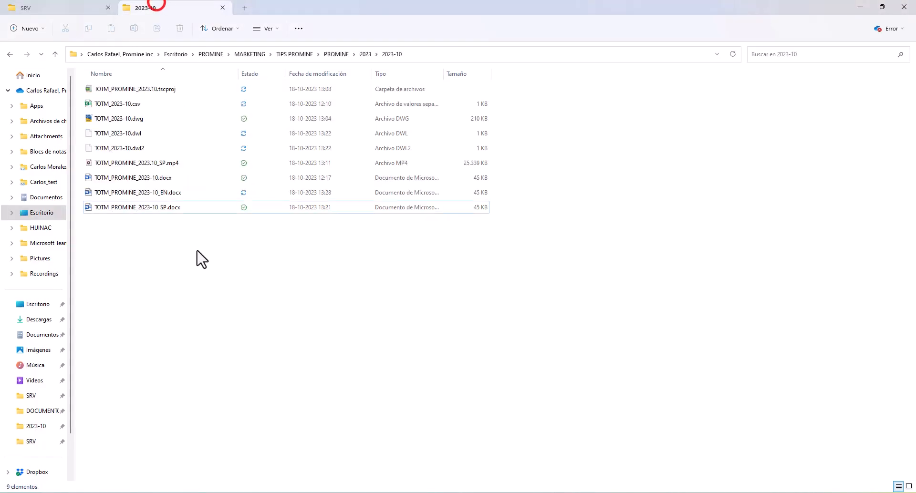
click(114, 104)
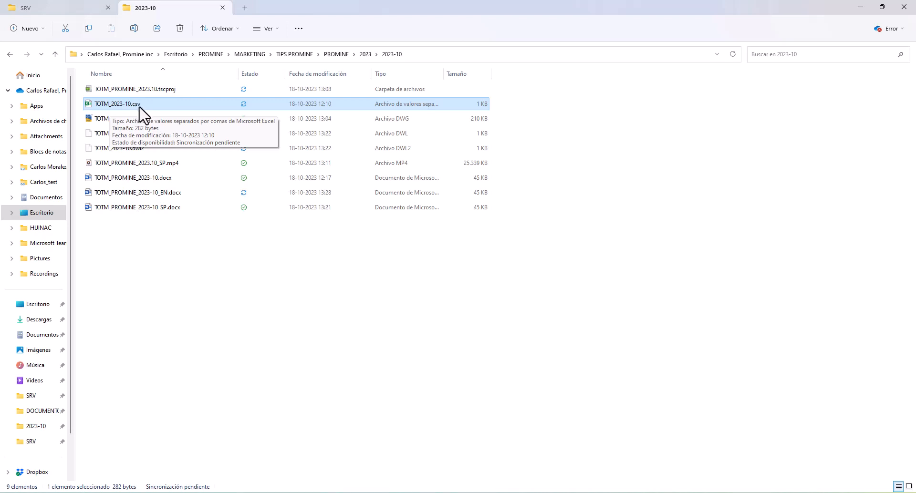
click(859, 7)
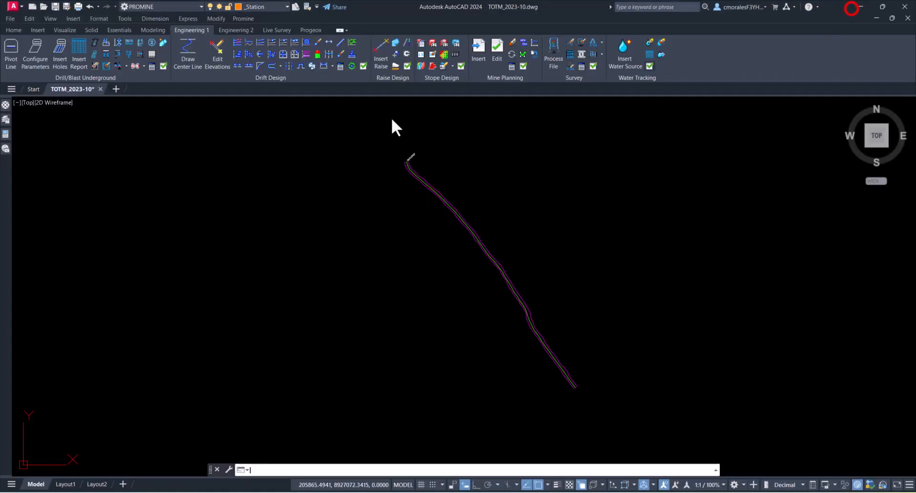
Start processing a survey file with CSV as the job type
click(556, 62)
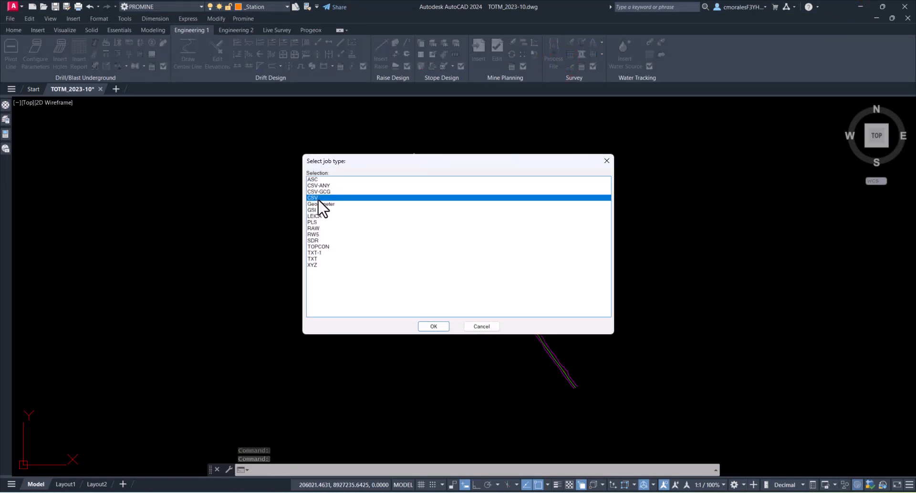
click(437, 327)
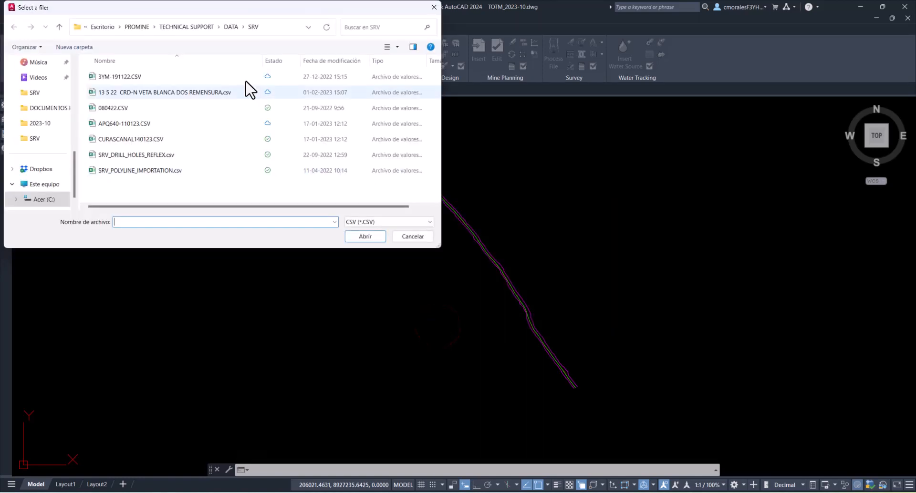
drag(219, 11, 392, 111)
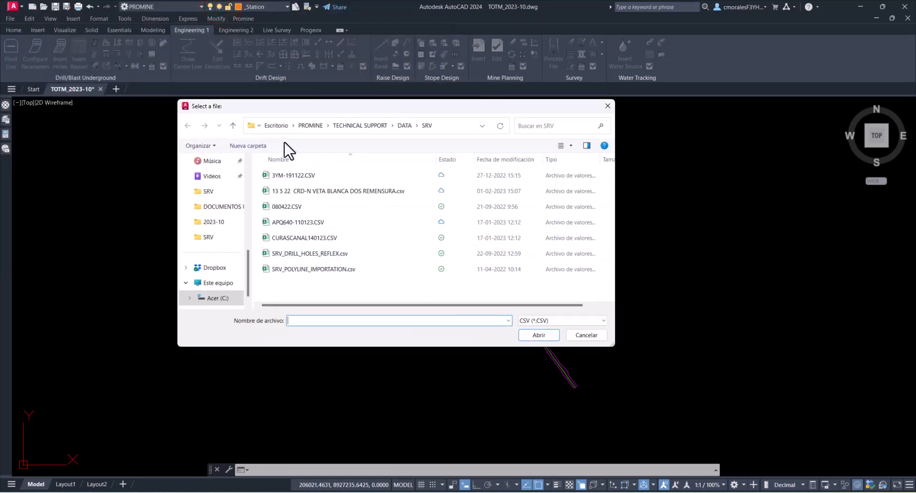
Browse from Escritorio through PROMINE, MARKETING, TIPS PROMINE, PROMINE and 2023 to the 2023-10 folder, and open TOTM_2023-10.csv
click(217, 298)
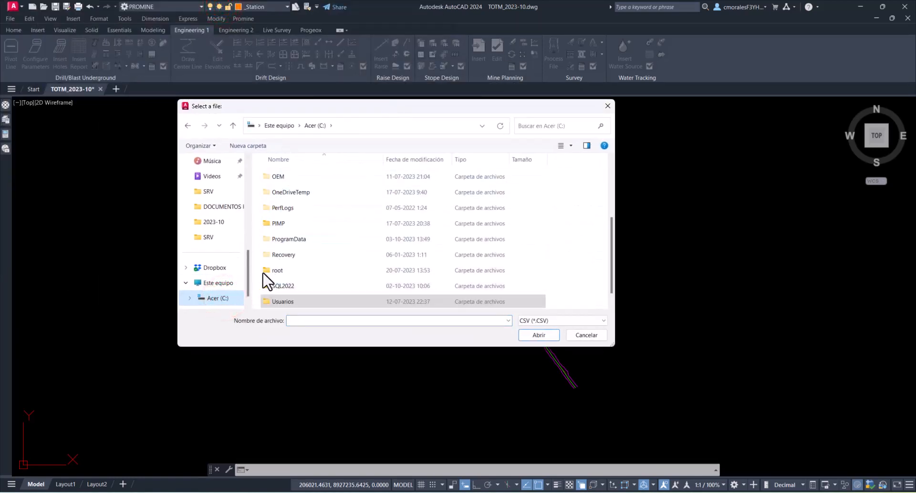
scroll(218, 203, up, 4)
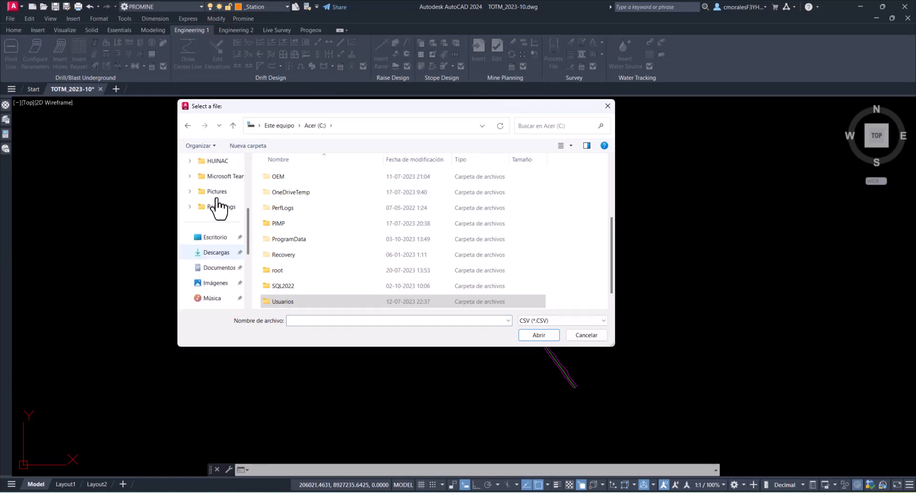
click(215, 239)
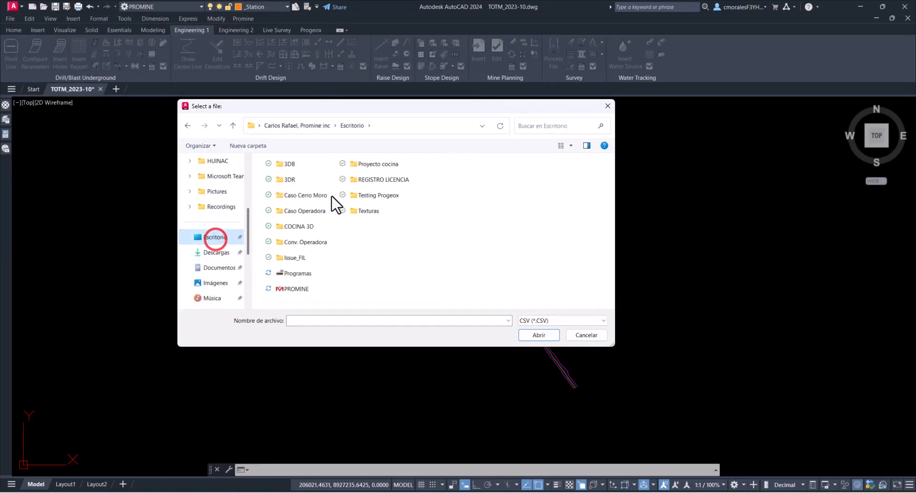
double_click(305, 291)
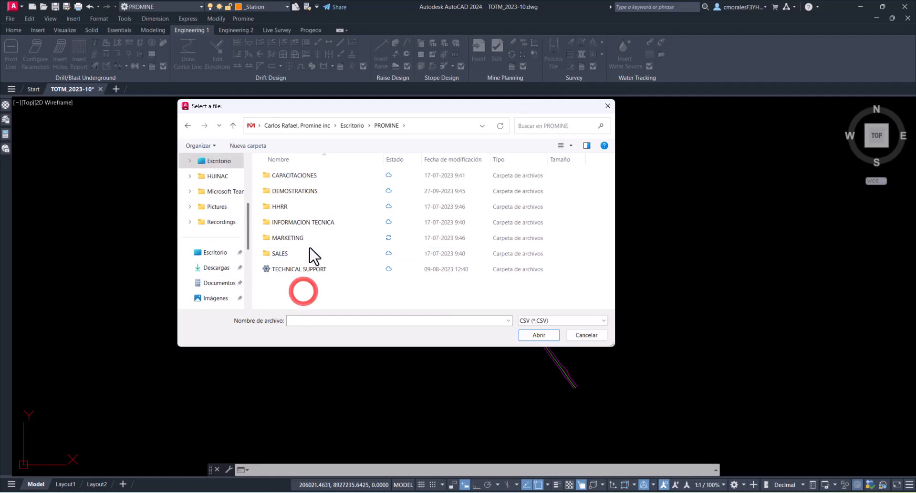
double_click(301, 238)
scroll(302, 286, down, 3)
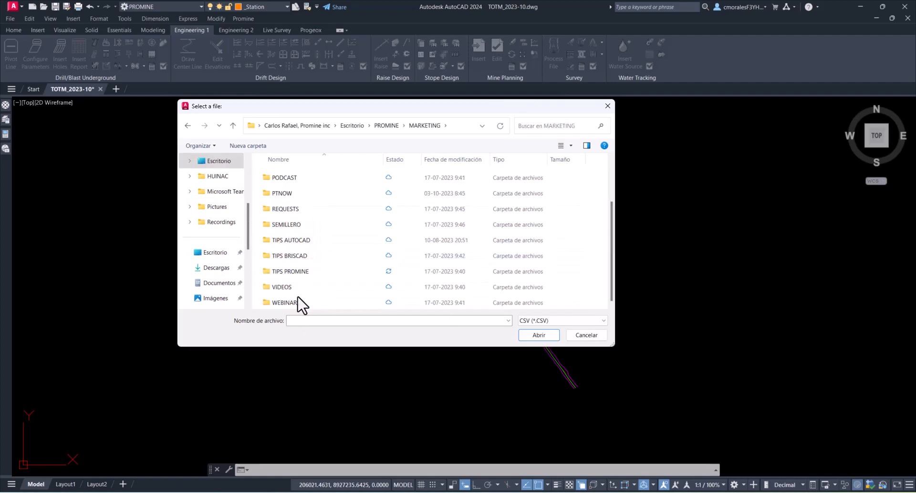
double_click(299, 273)
double_click(293, 192)
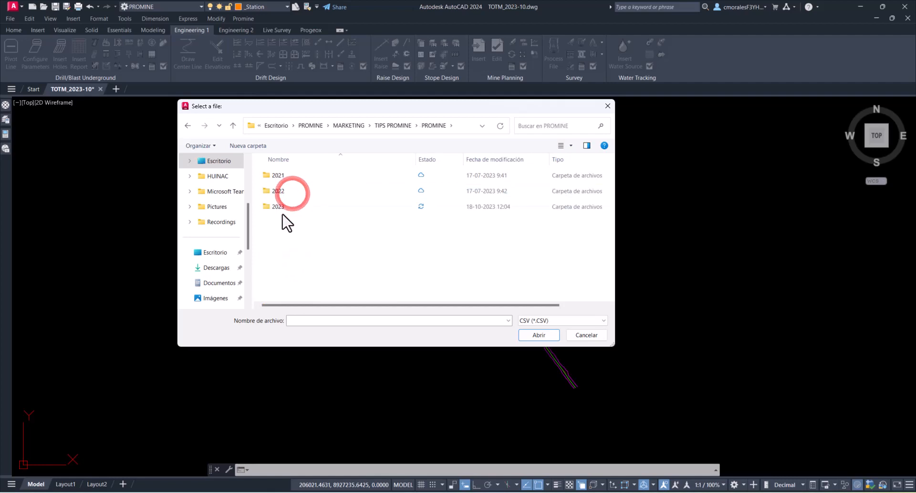
double_click(282, 209)
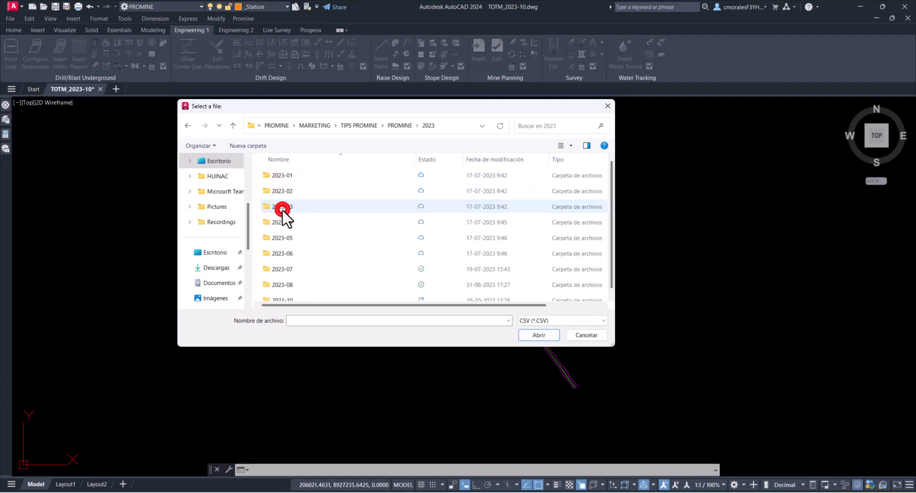
double_click(293, 299)
click(301, 191)
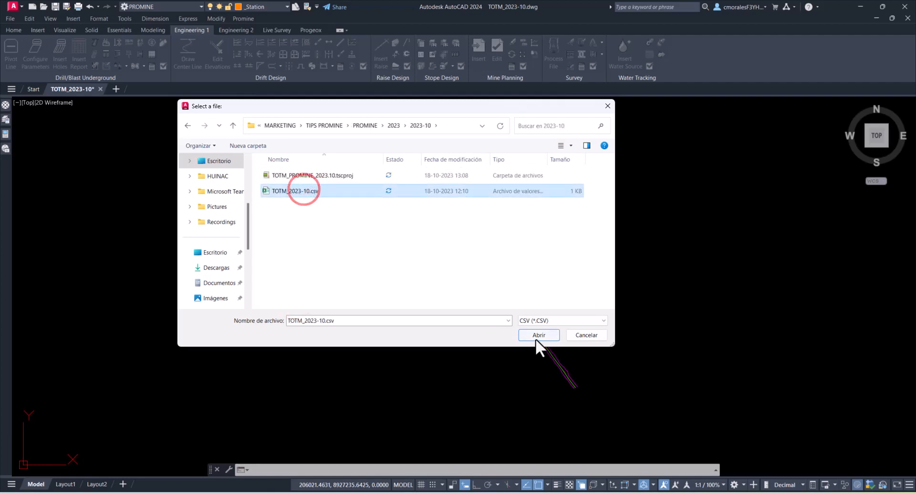
click(537, 336)
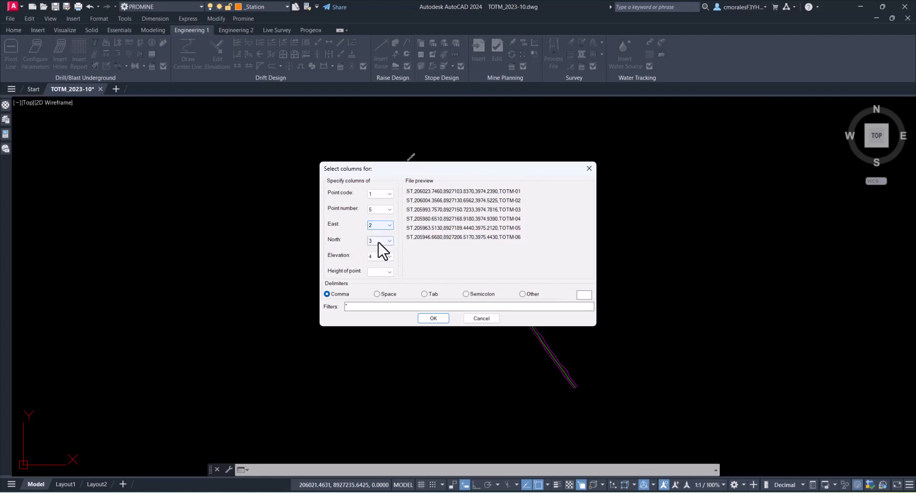
Accept the column assignment with comma as the delimiter, and process the listed points with Insert stations in database enabled
click(336, 294)
click(435, 319)
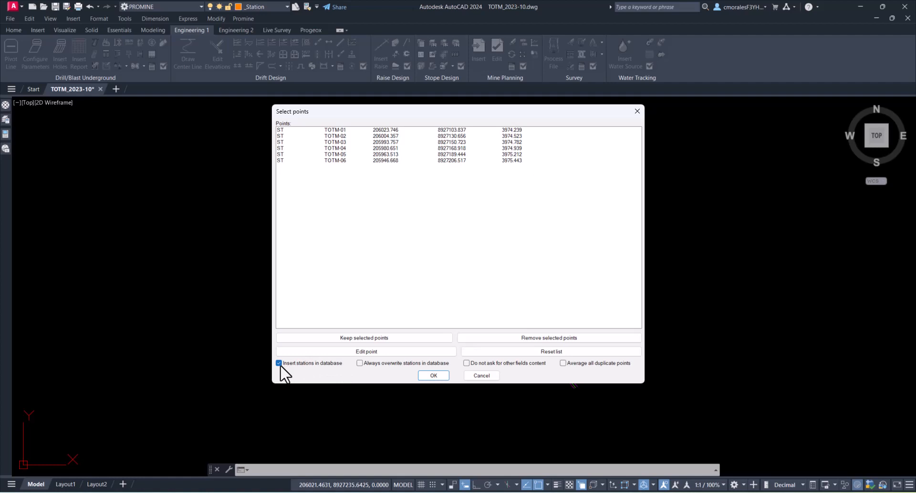
click(435, 375)
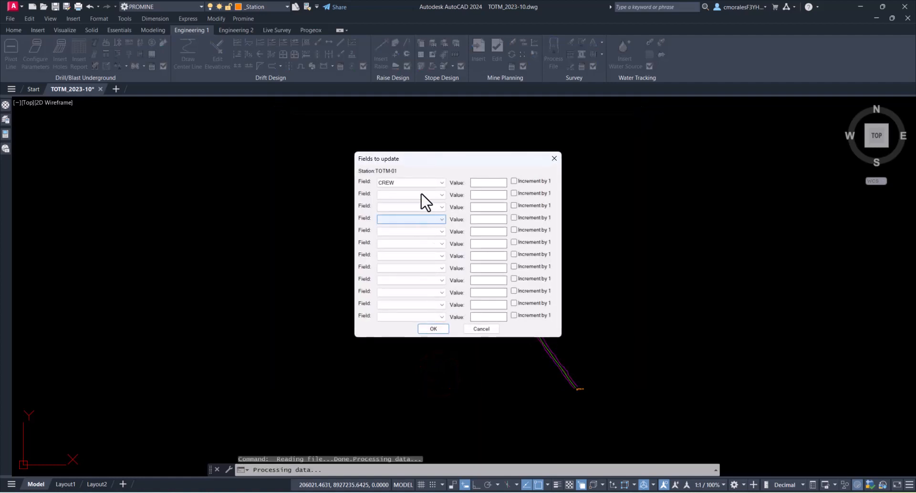
Set the CREW field to CM for station TOTM-01 and accept the update
drag(459, 160, 274, 165)
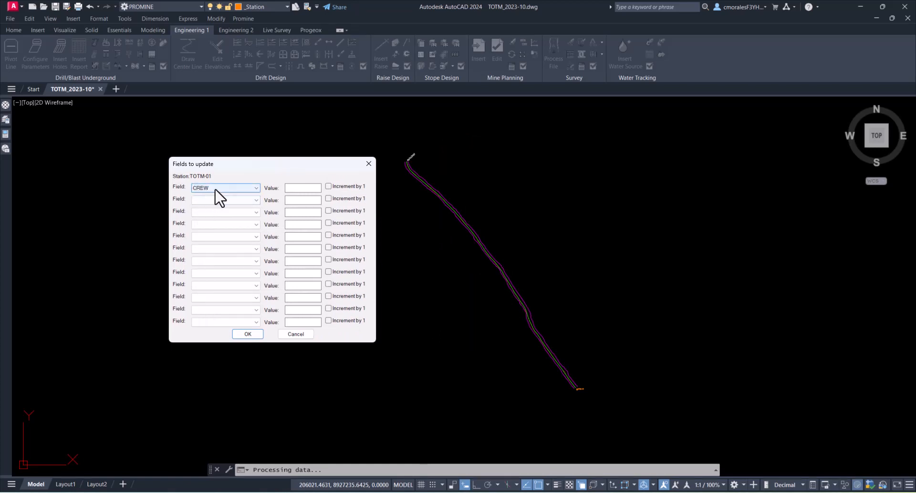
click(292, 190)
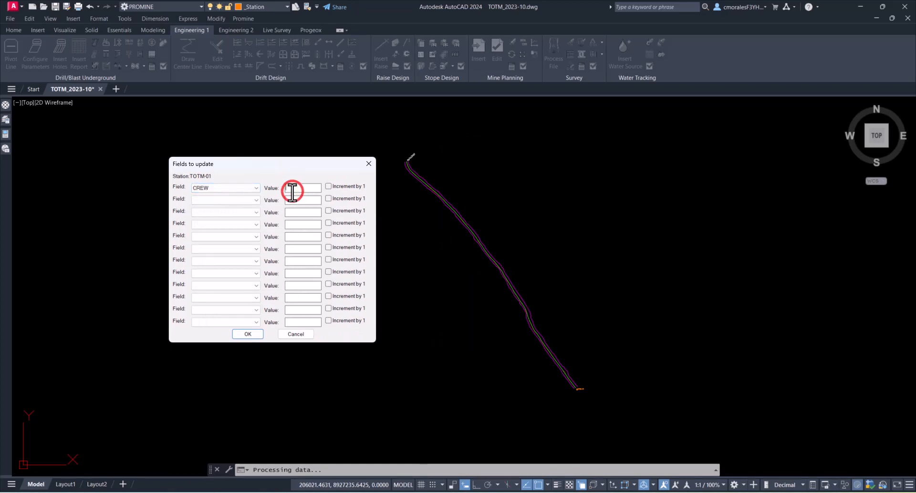
text(CM)
click(248, 334)
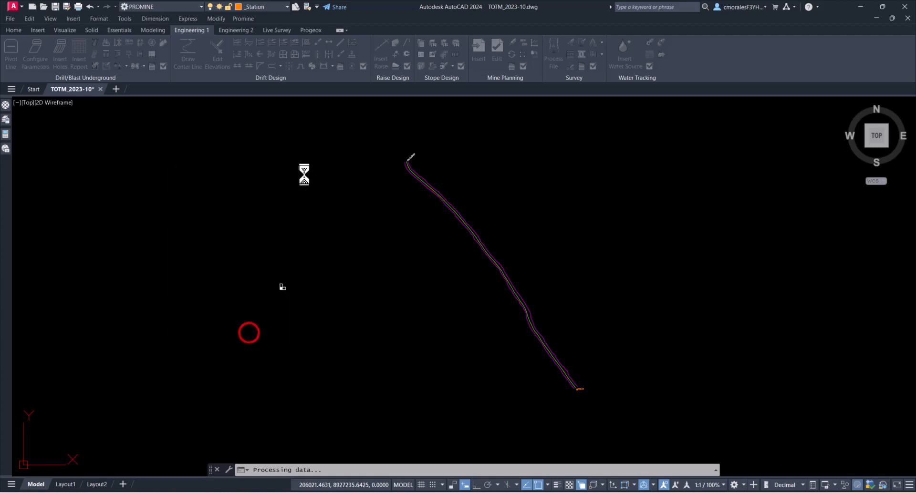
Accept CREW value CM for stations TOTM-02 to TOTM-06, and cancel the date entry
click(431, 328)
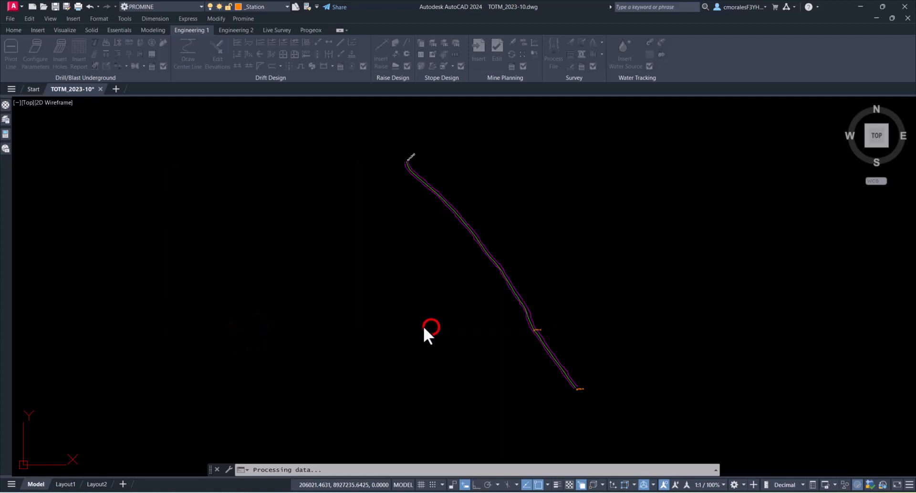
drag(474, 158, 272, 175)
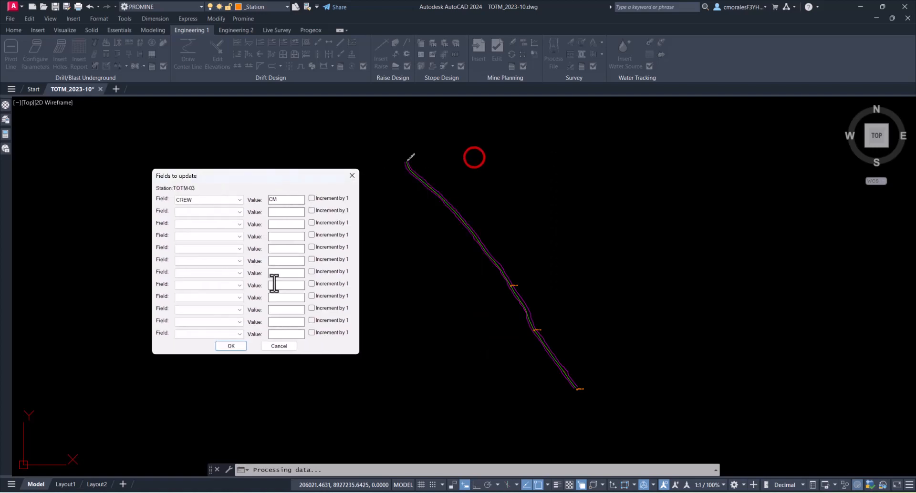
click(231, 345)
drag(442, 160, 237, 170)
click(228, 339)
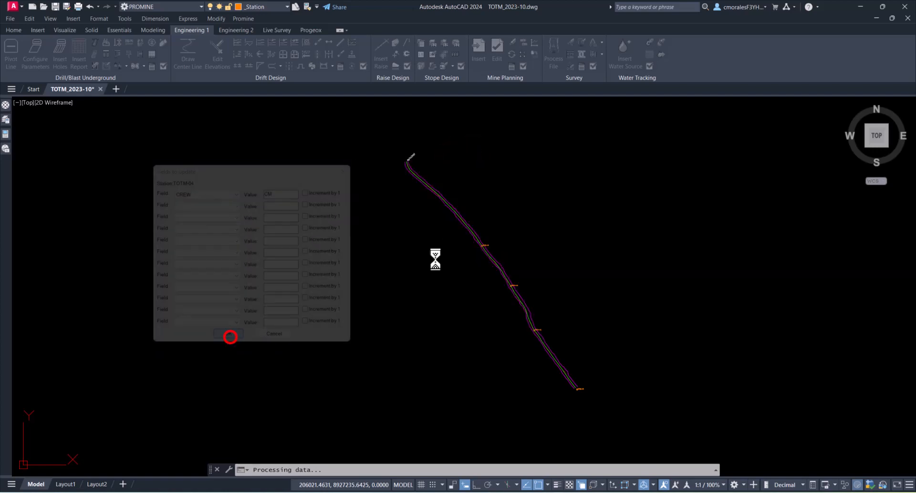
click(437, 329)
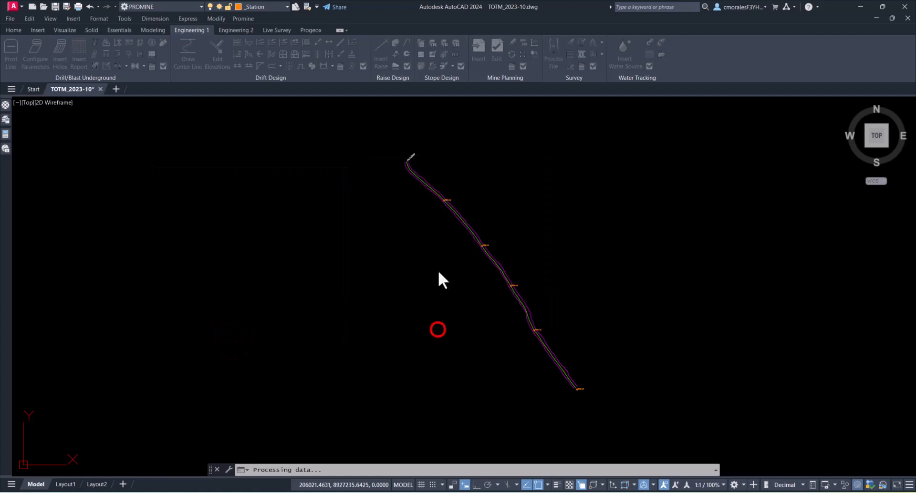
click(434, 327)
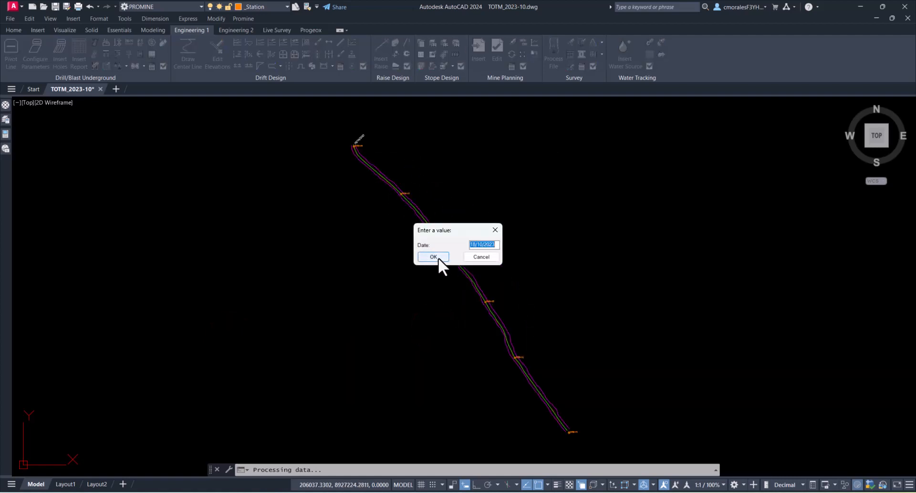
click(475, 259)
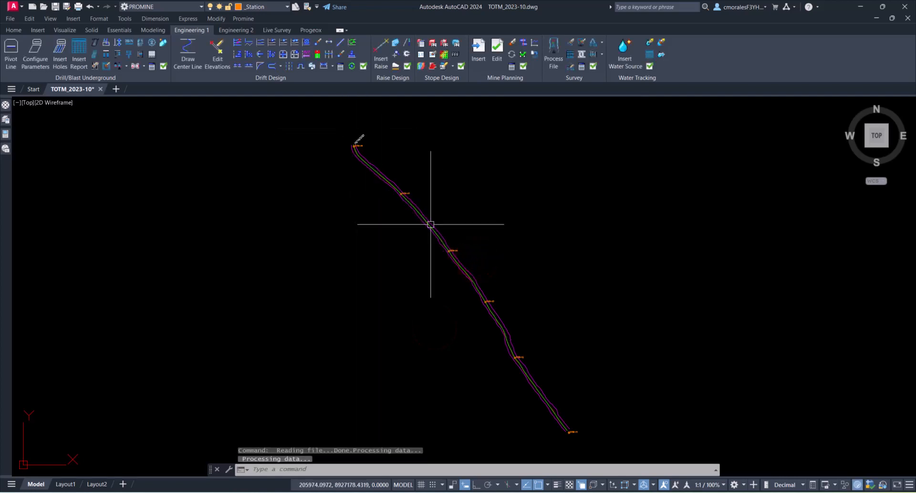
Switch to File Explorer and open Stations.mdb from the Promine config SRV folder in Microsoft Access
click(207, 492)
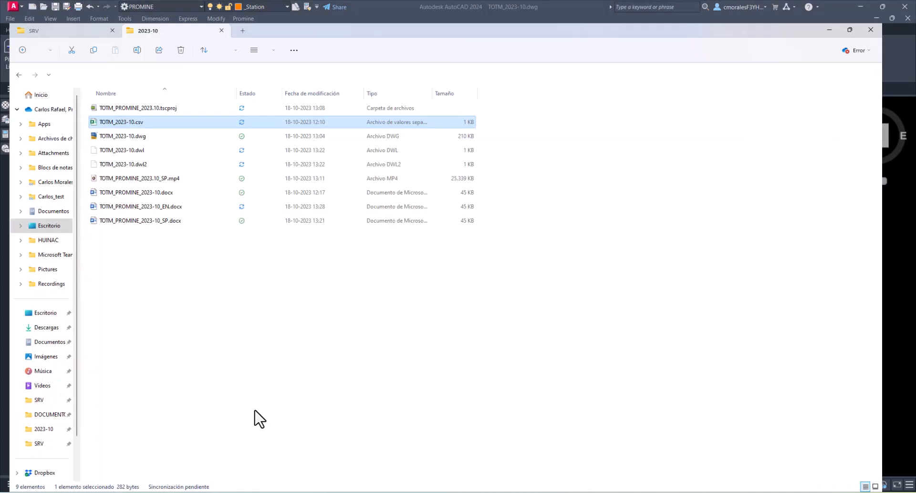
click(71, 2)
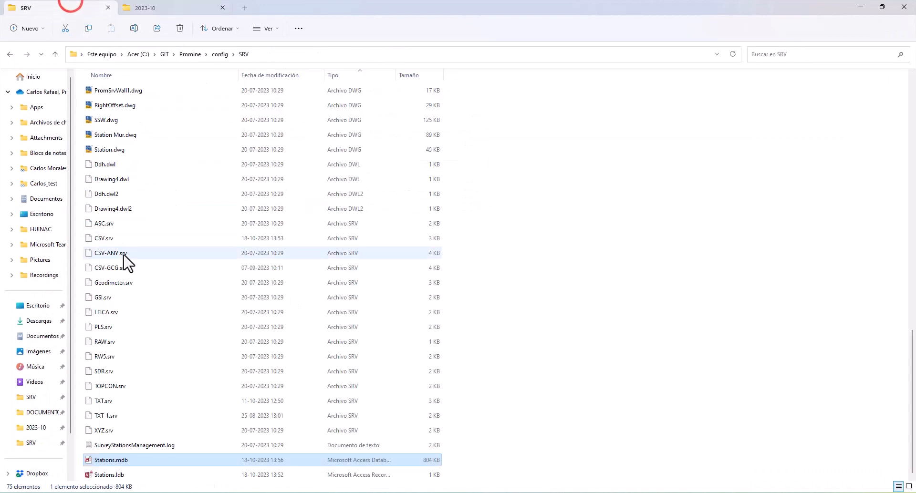
double_click(117, 460)
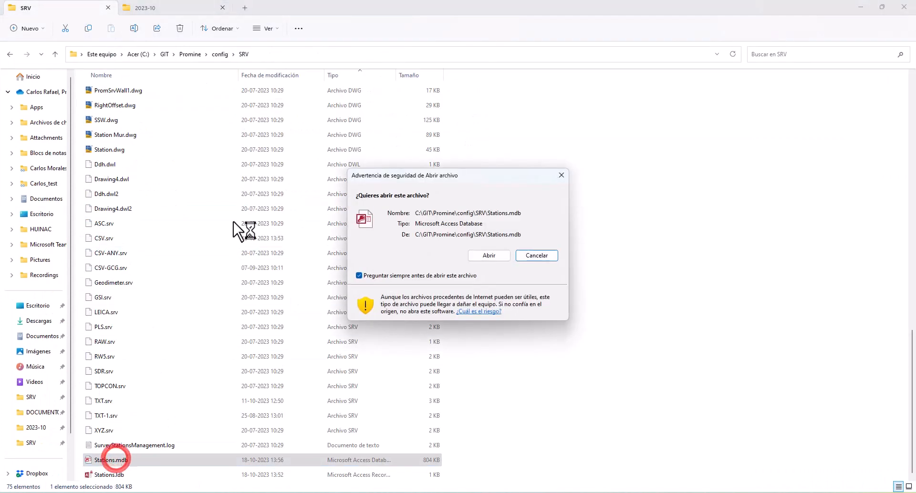
click(482, 254)
Refresh the Station table, examine its last records for the TOTM stations and their CREW values, and return to AutoCAD
scroll(179, 318, down, 5)
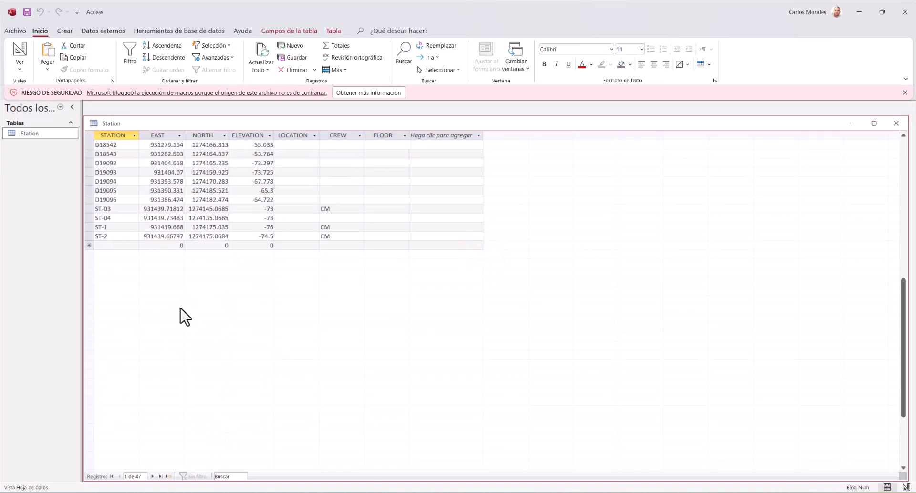
scroll(147, 267, up, 13)
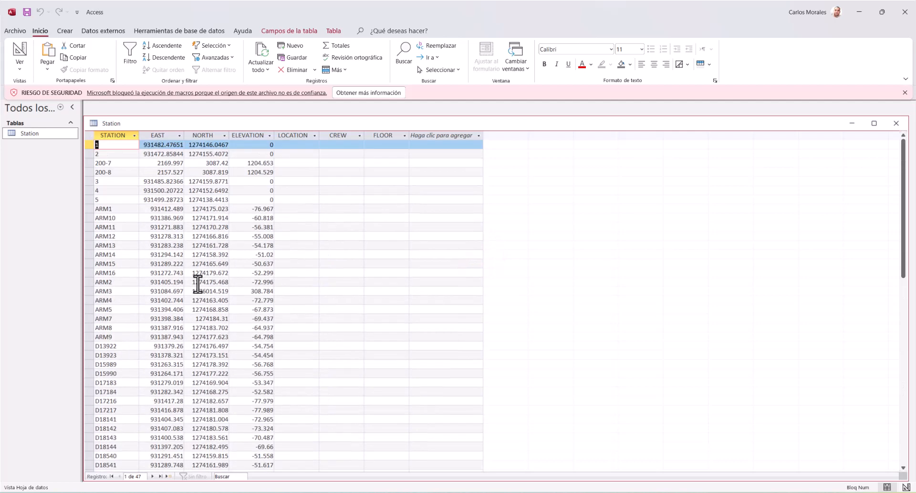
scroll(197, 284, down, 6)
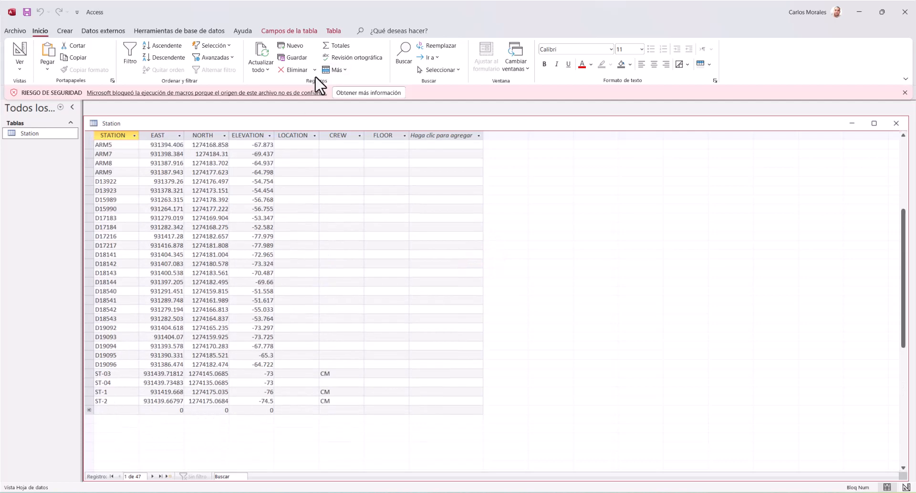
click(263, 67)
click(283, 84)
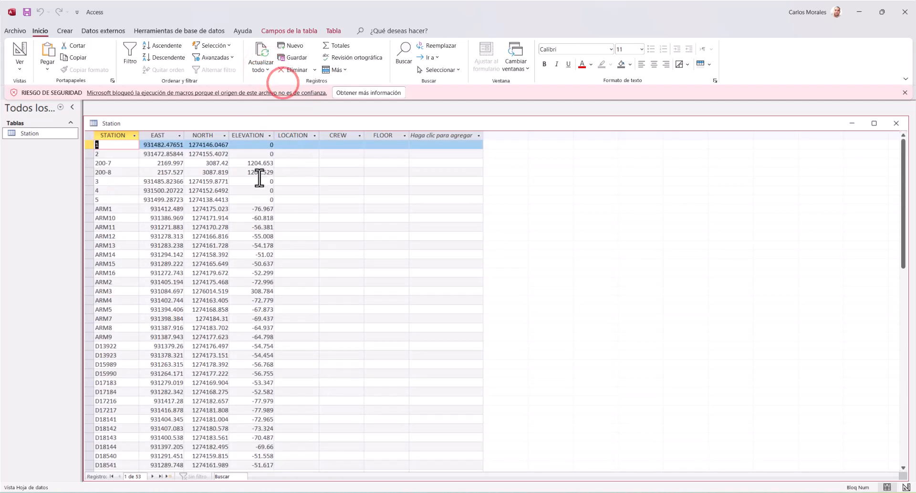
scroll(317, 218, down, 7)
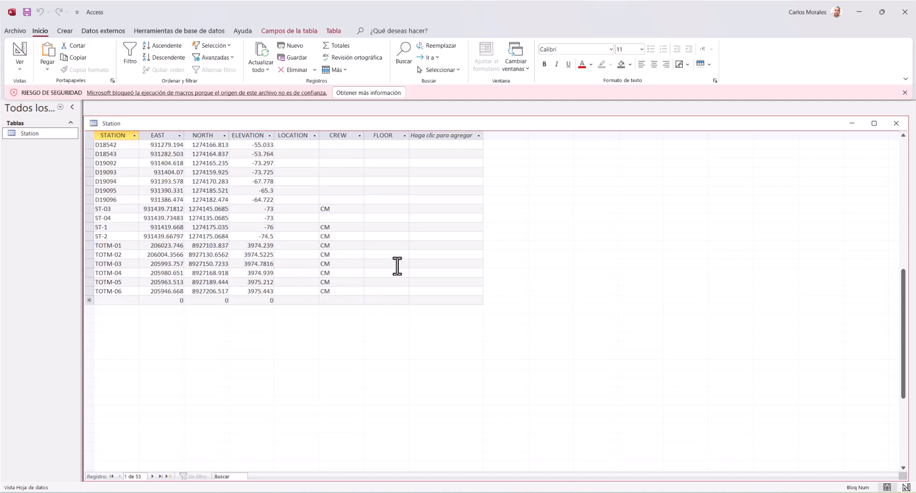
click(862, 17)
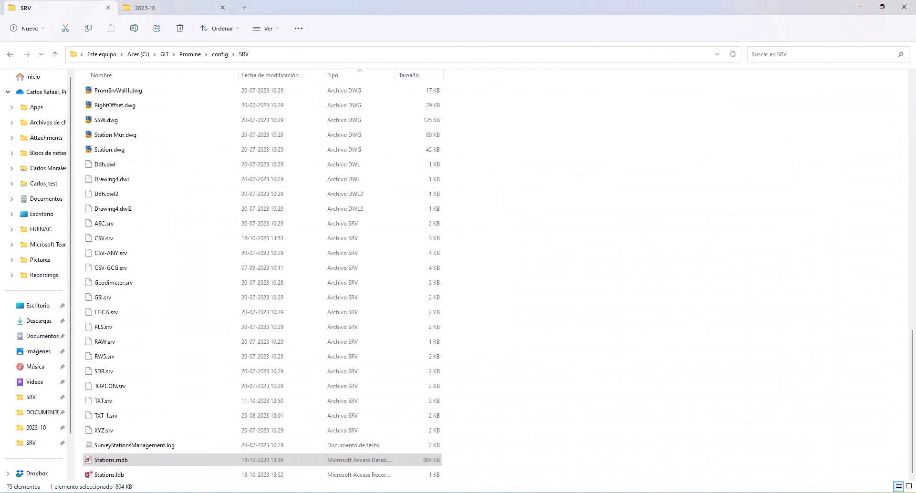
click(314, 492)
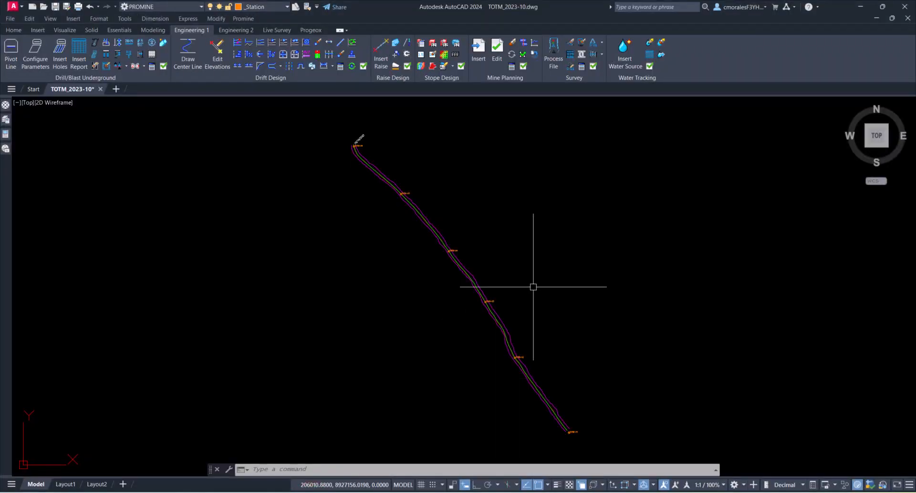